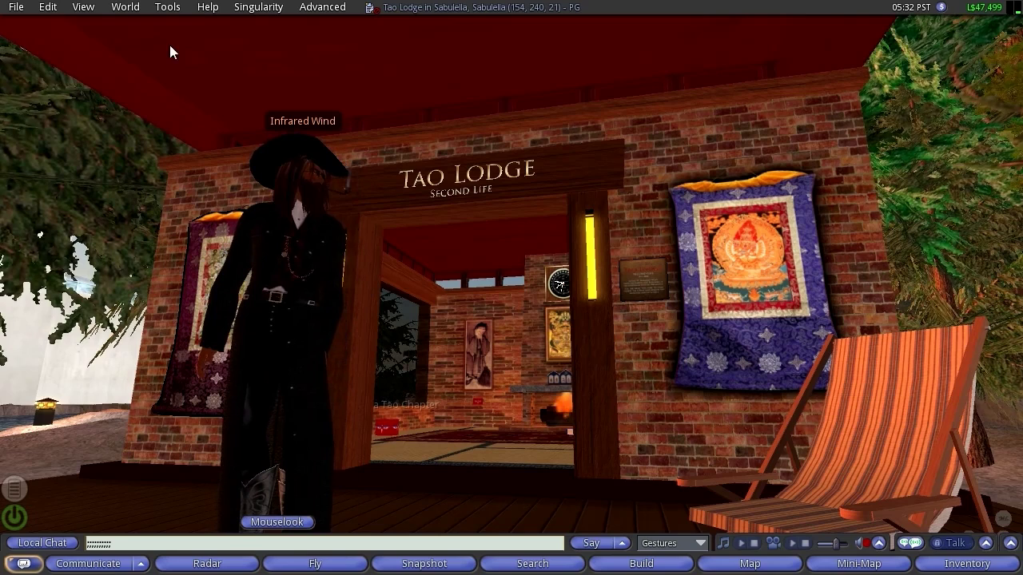
Open the preferences and review the Audio & Video and Text Chat settings
click(49, 9)
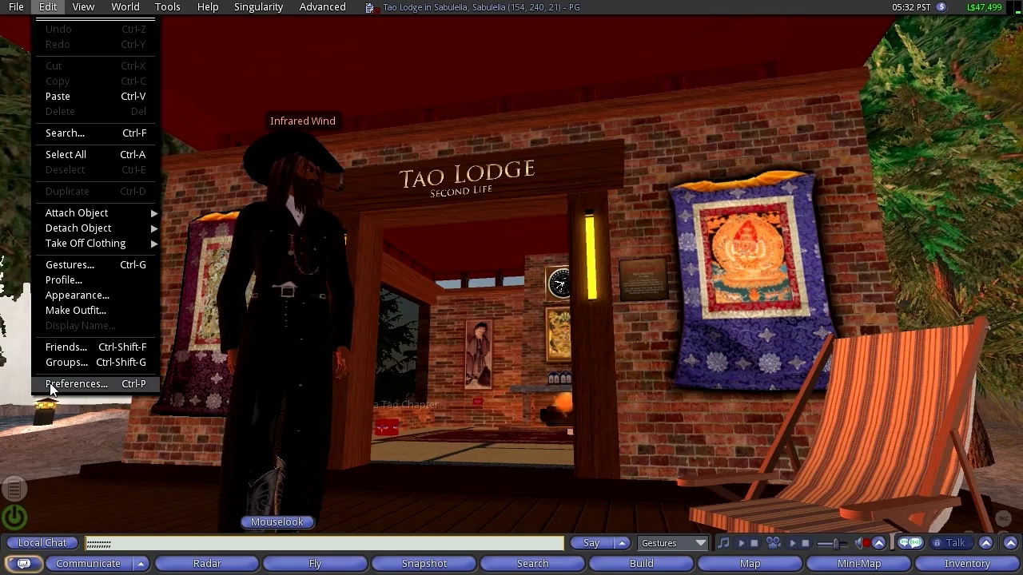
click(76, 383)
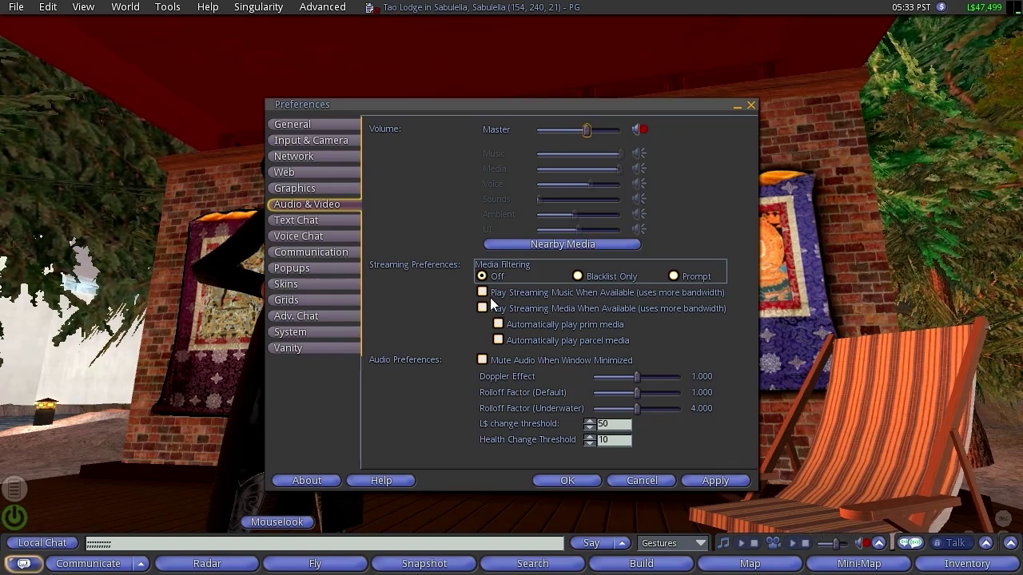
click(286, 221)
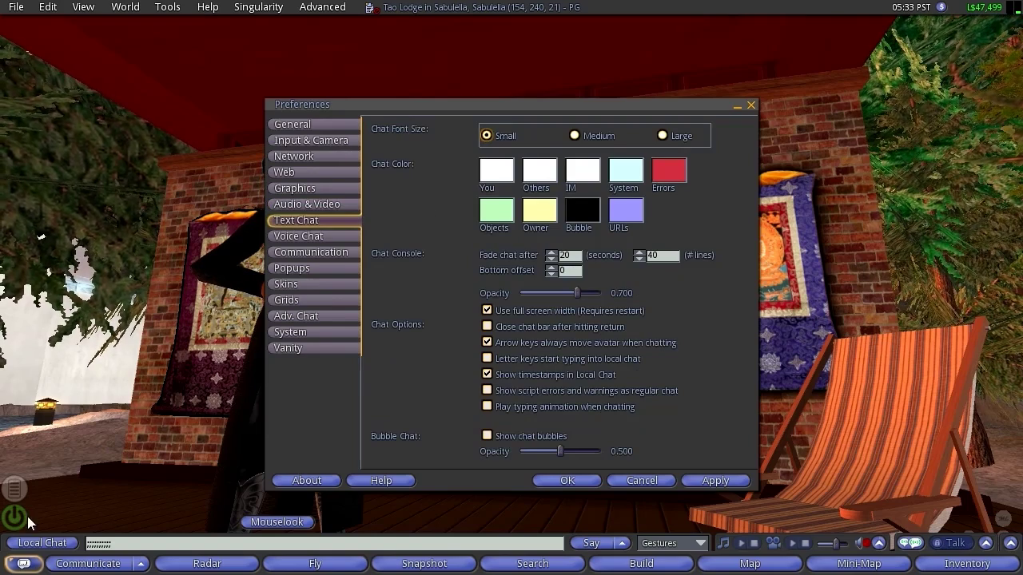
Open the local chat window and send the message "Hello World!" there
click(16, 543)
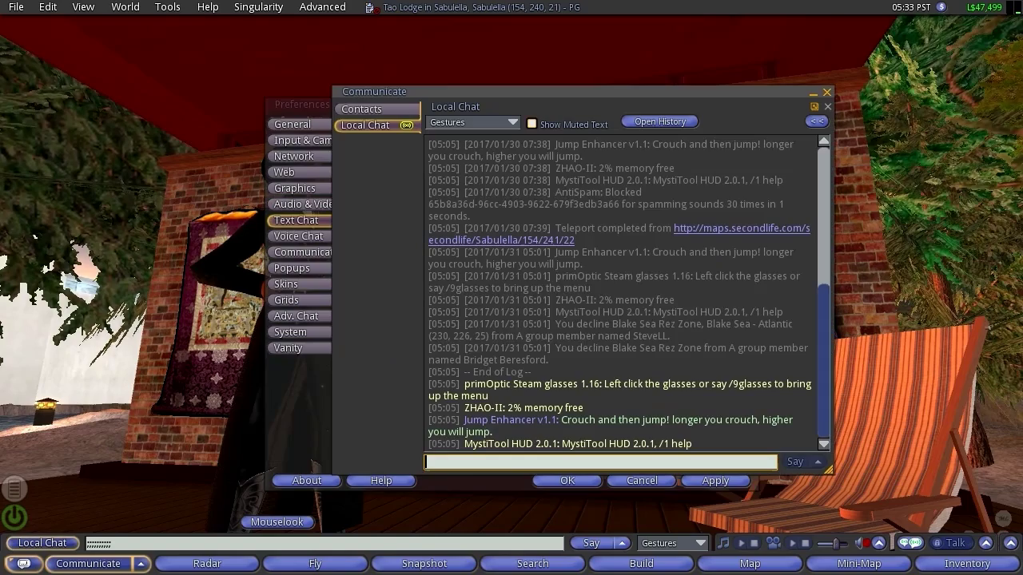
drag(823, 353, 784, 468)
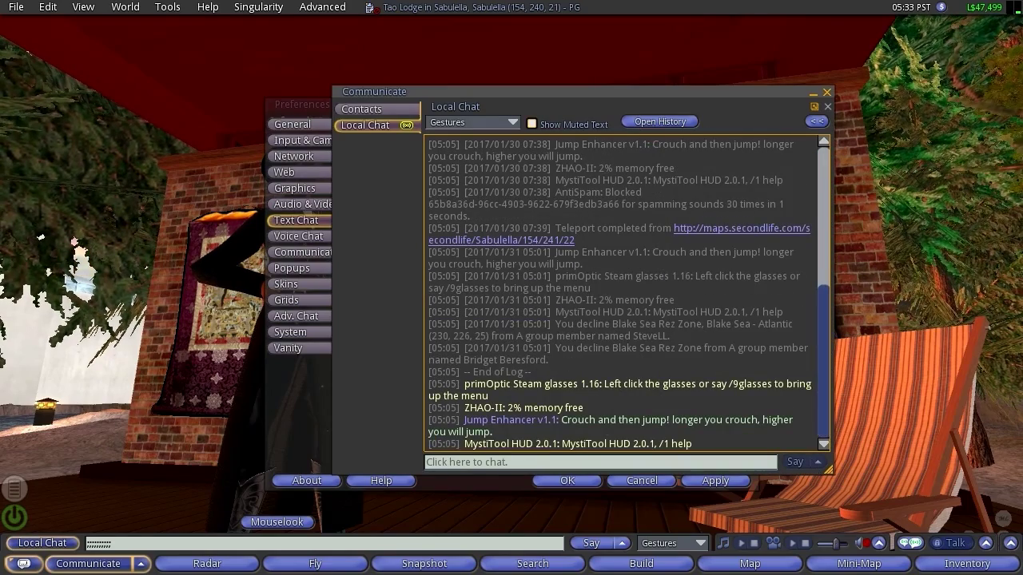
click(426, 462)
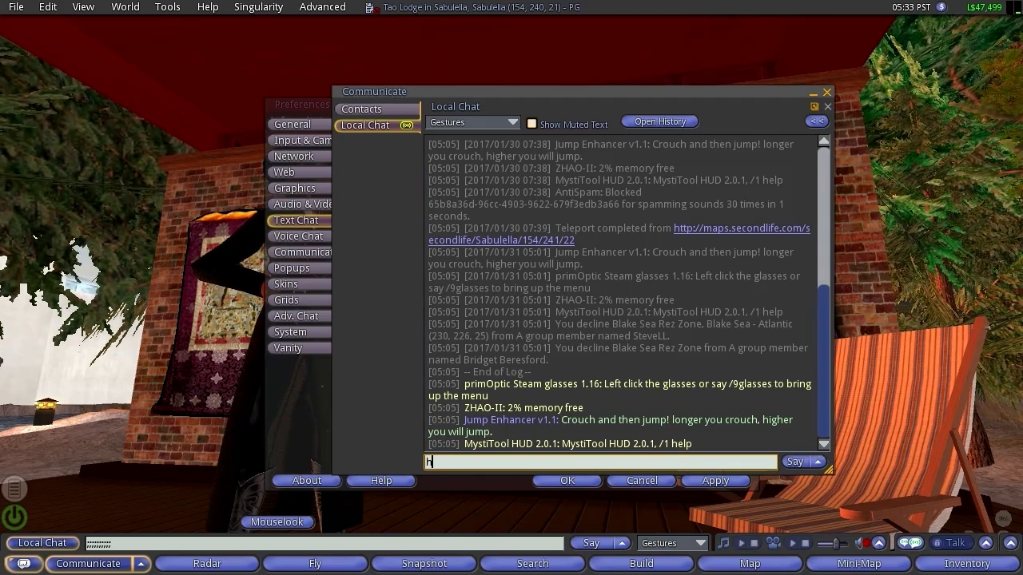
text(Hello W)
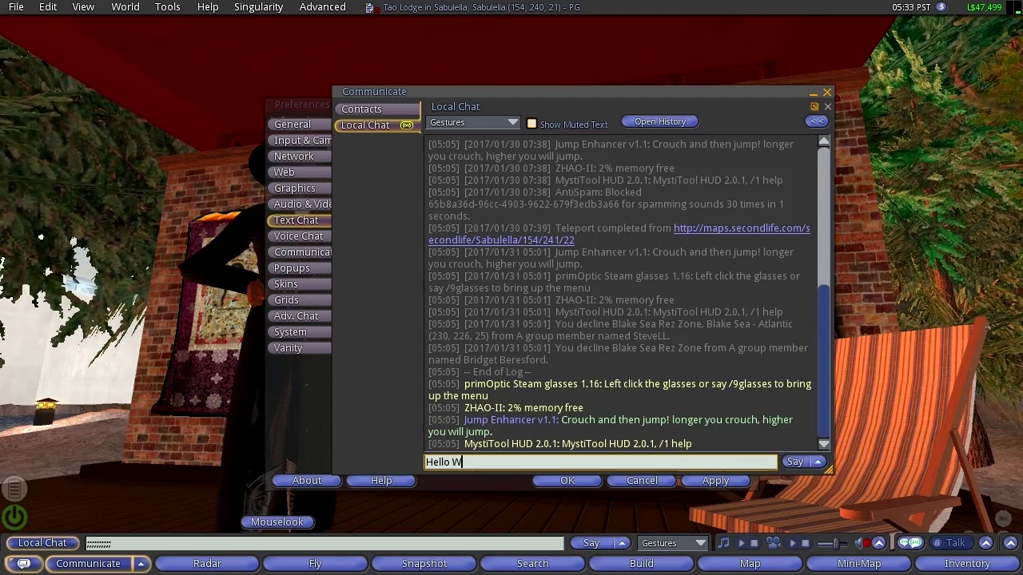
text(orld!)
key(Return)
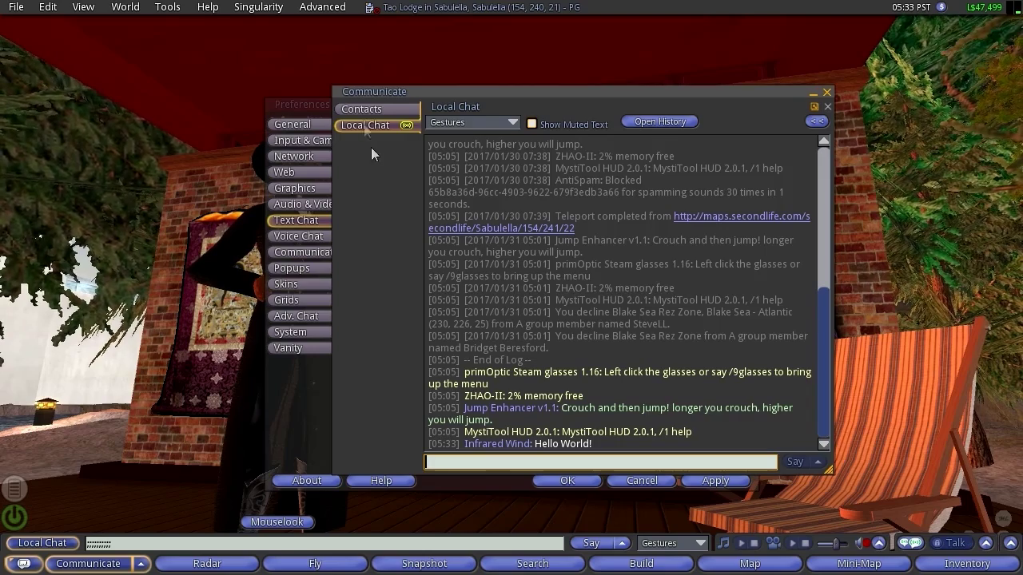
Look at the groups in the contacts list, return to the local chat log, and close the communication window
click(362, 109)
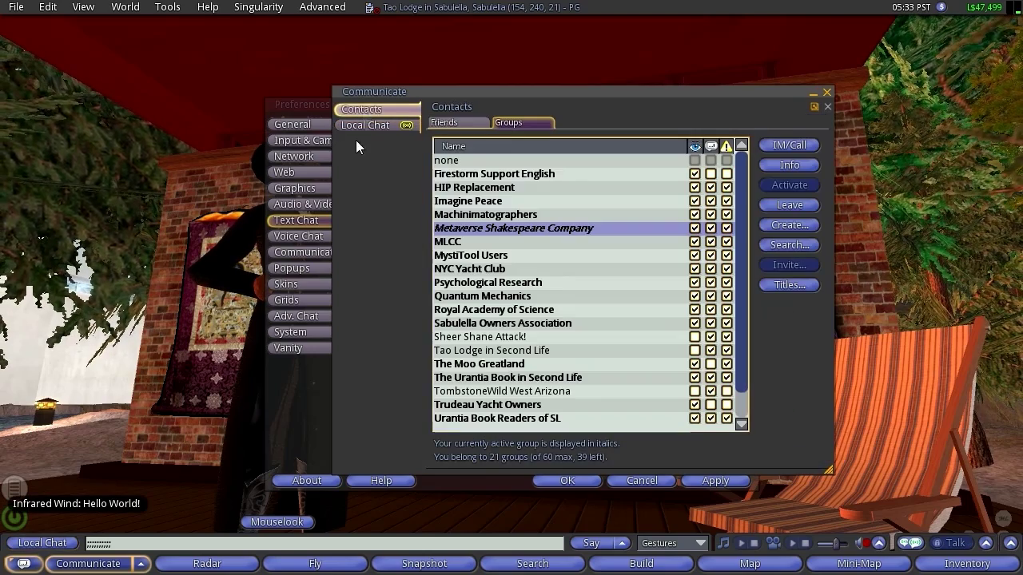
click(362, 125)
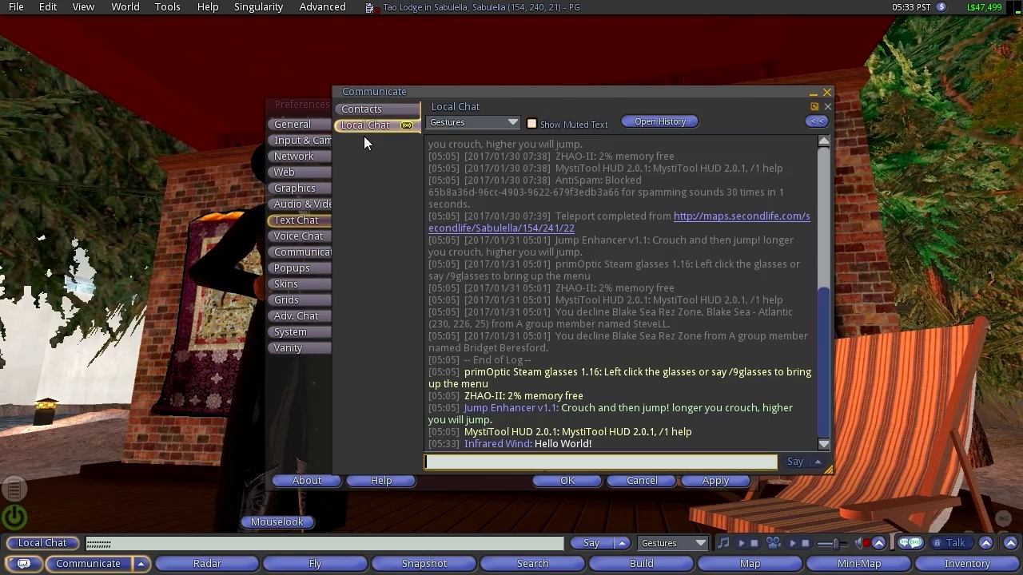
click(828, 96)
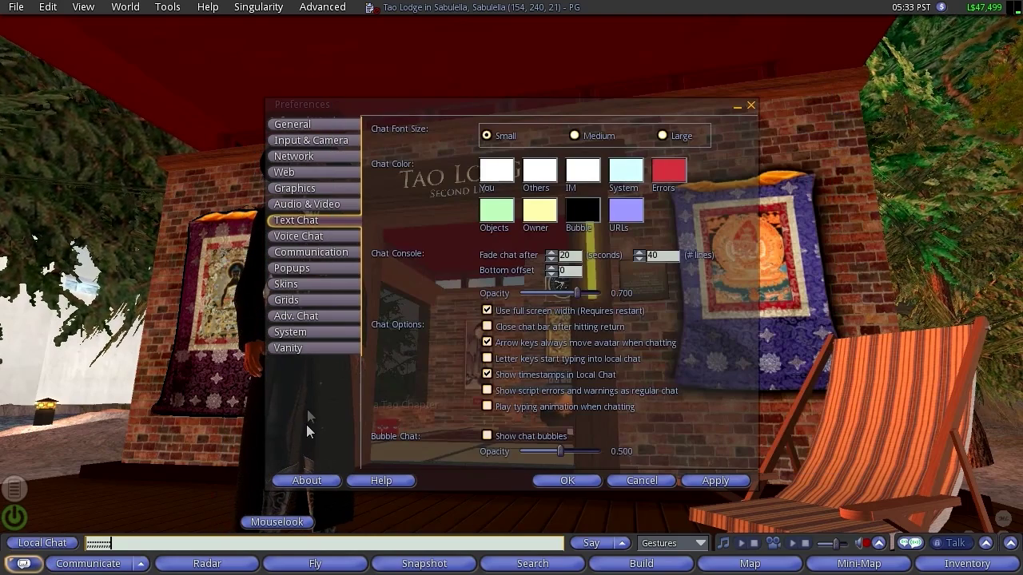
Move the preferences window clear of the avatar, enable the typing animation when chatting, and apply the change
click(295, 221)
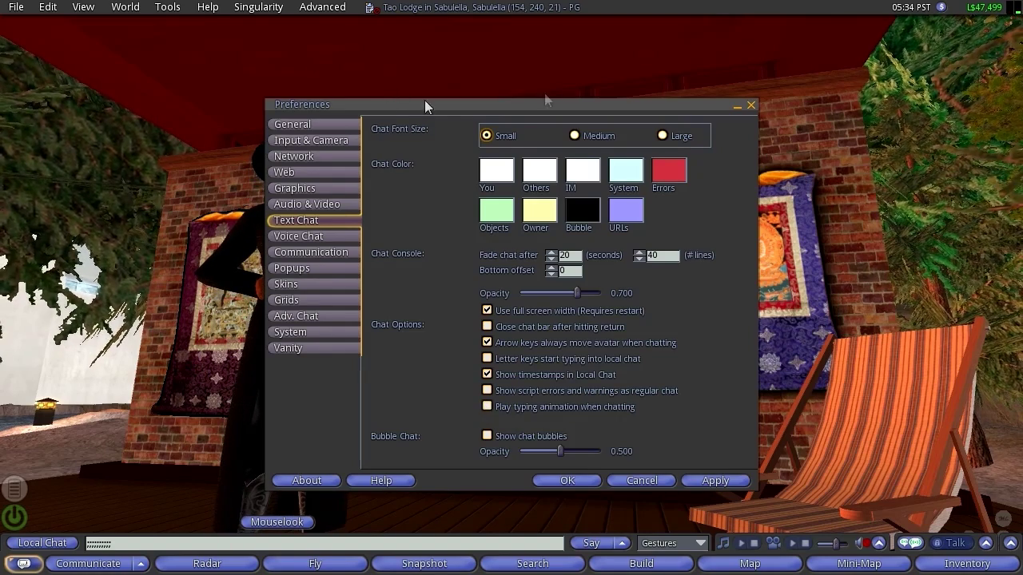
drag(424, 102, 589, 95)
drag(648, 62, 605, 46)
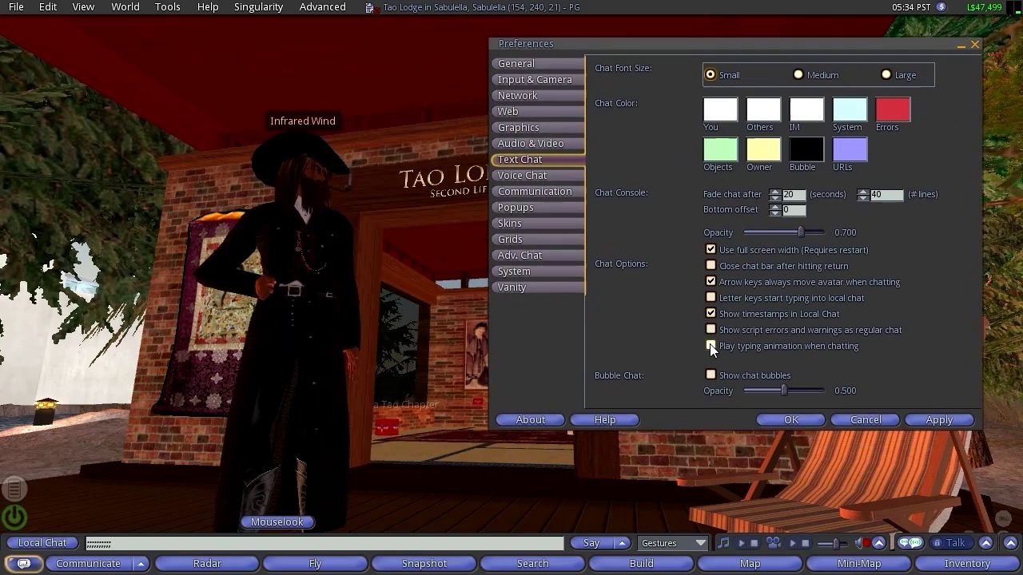
click(922, 421)
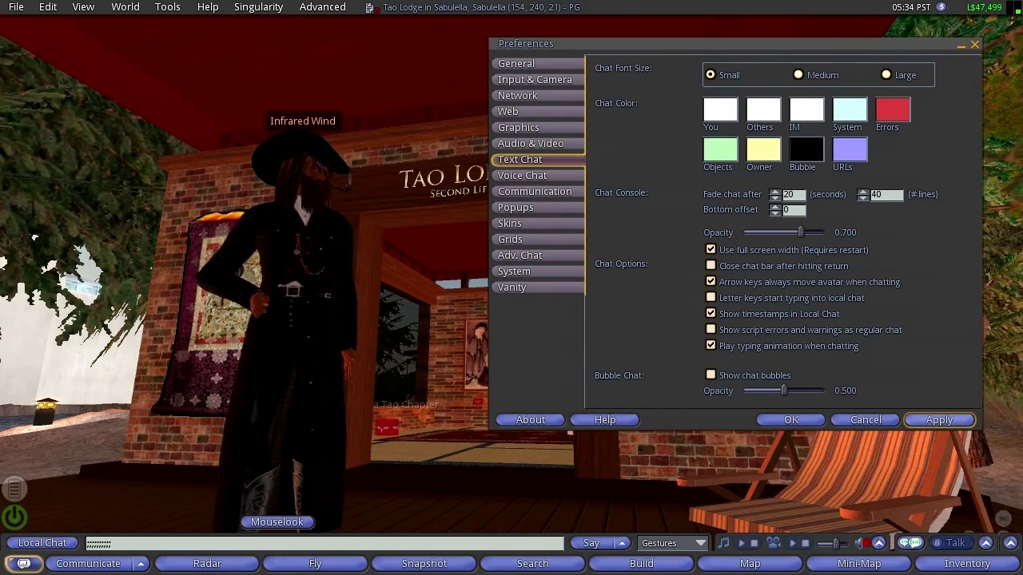
Say "Hello World!" from the main chat bar to test the avatar's typing animation
click(161, 545)
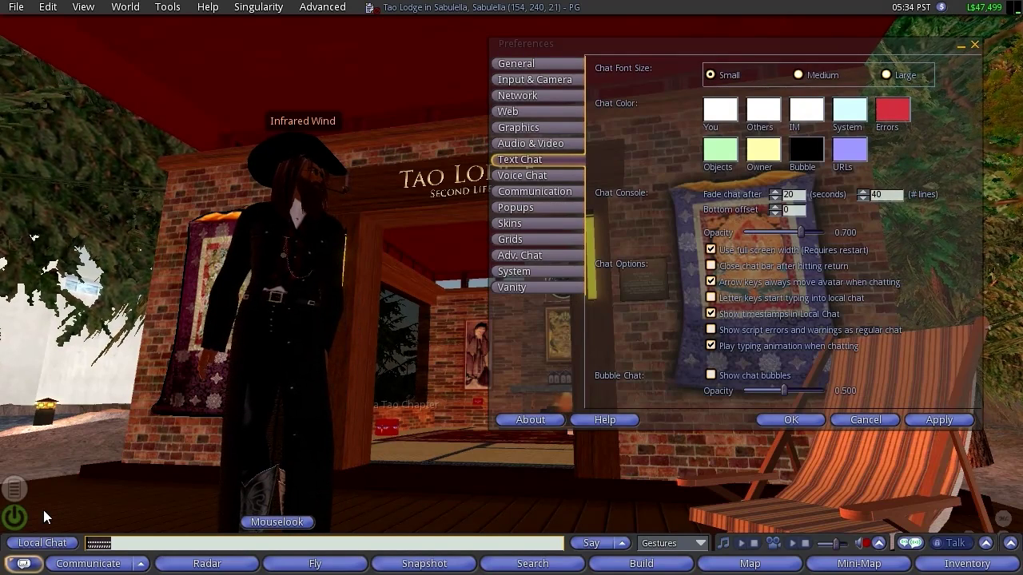
text(Hel)
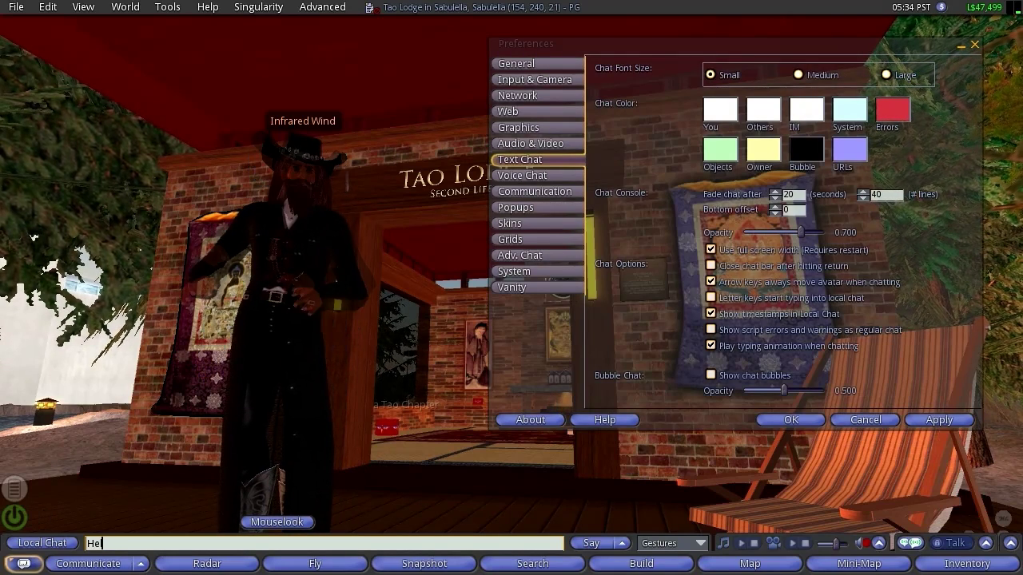
text(lo )
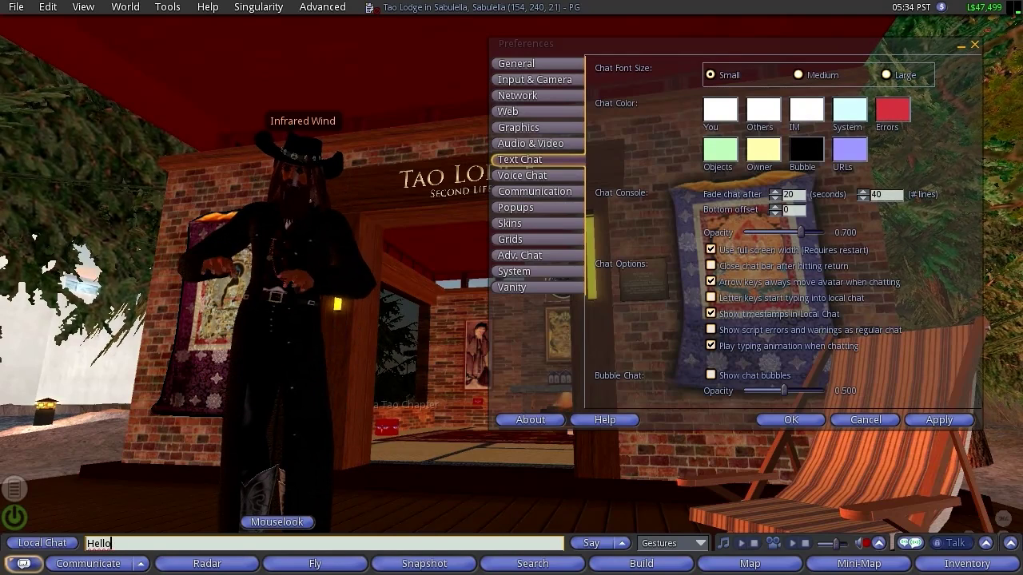
text(World!)
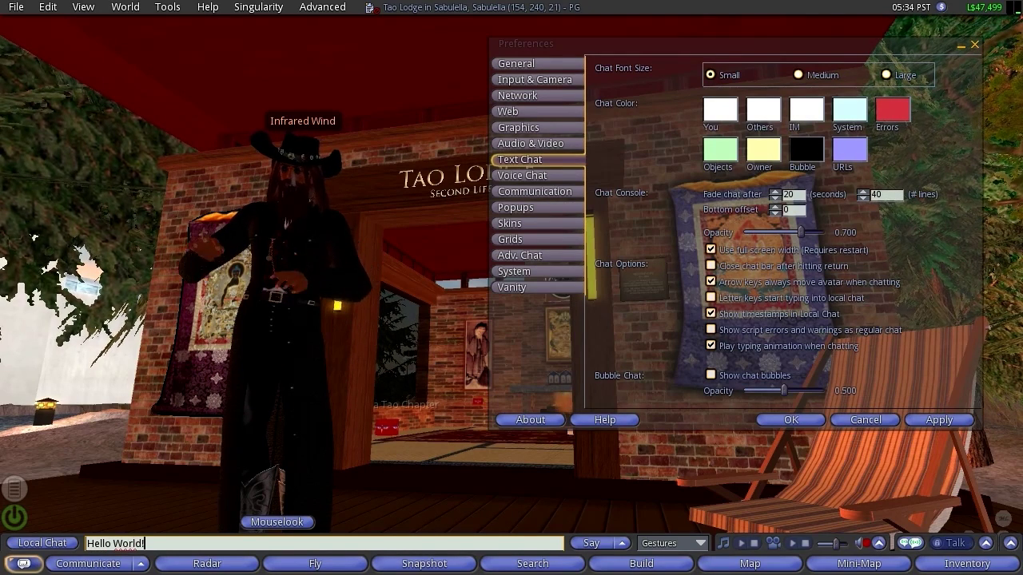
key(Return)
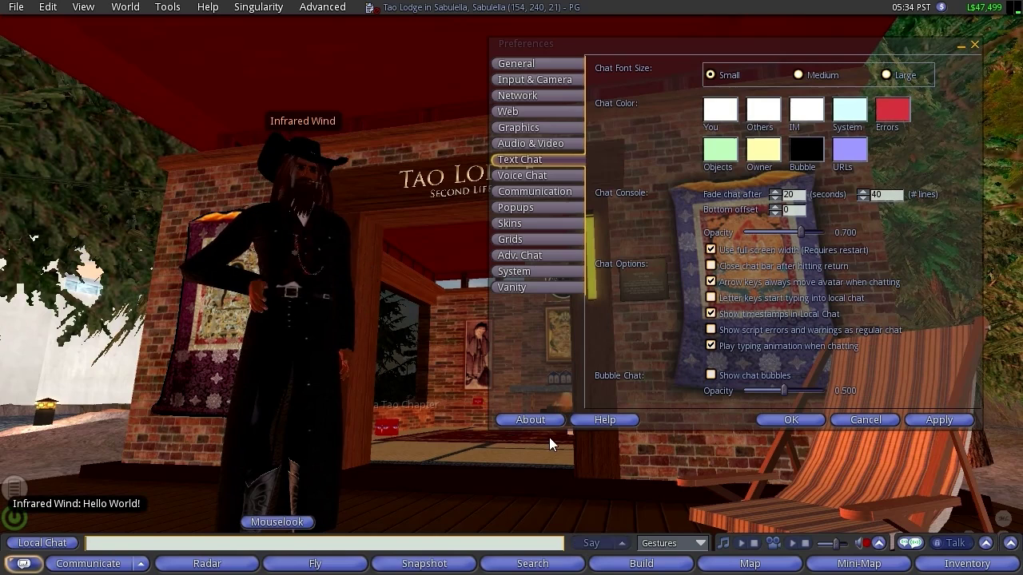
Disable the typing animation when chatting and apply the change
click(711, 345)
click(711, 346)
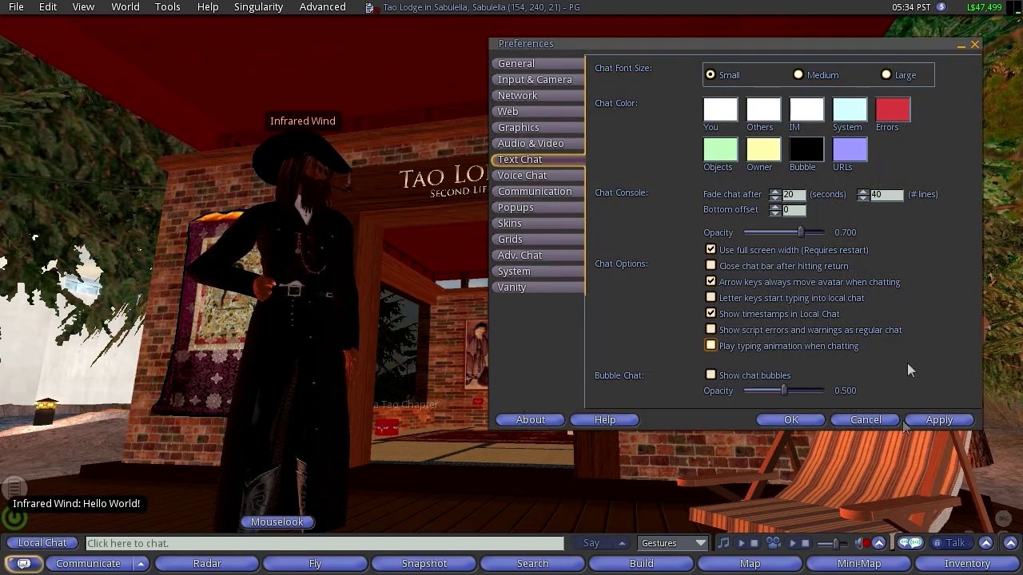
click(929, 418)
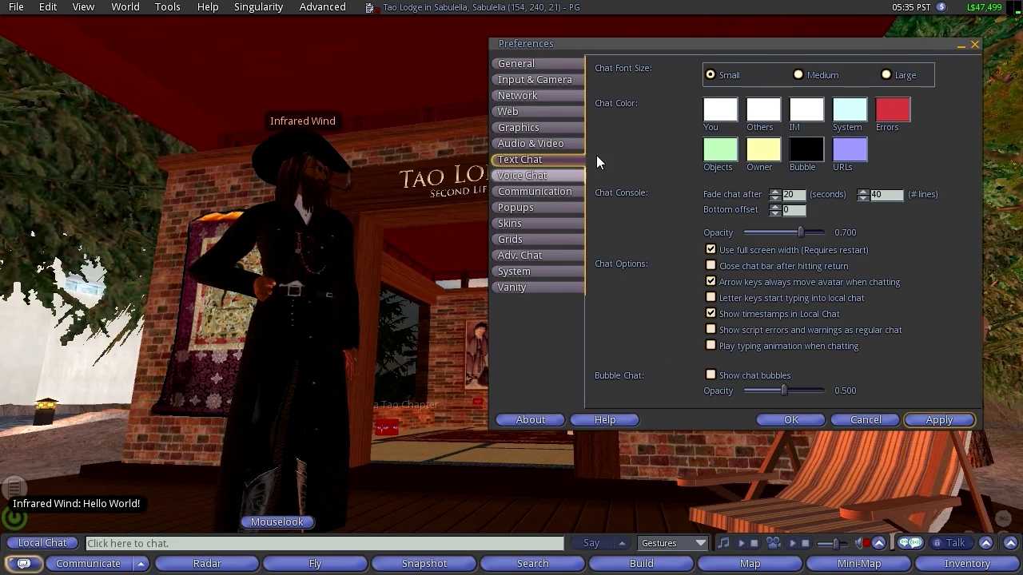
Examine the Voice Chat, Communication, Popups, Skins and Grids preferences, including the choice of available skins
click(521, 174)
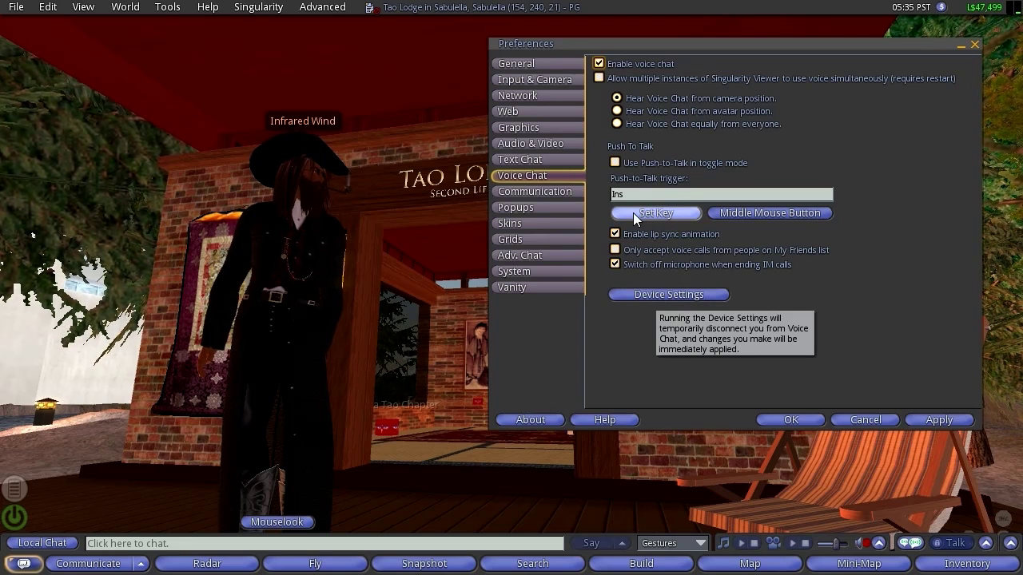
click(755, 213)
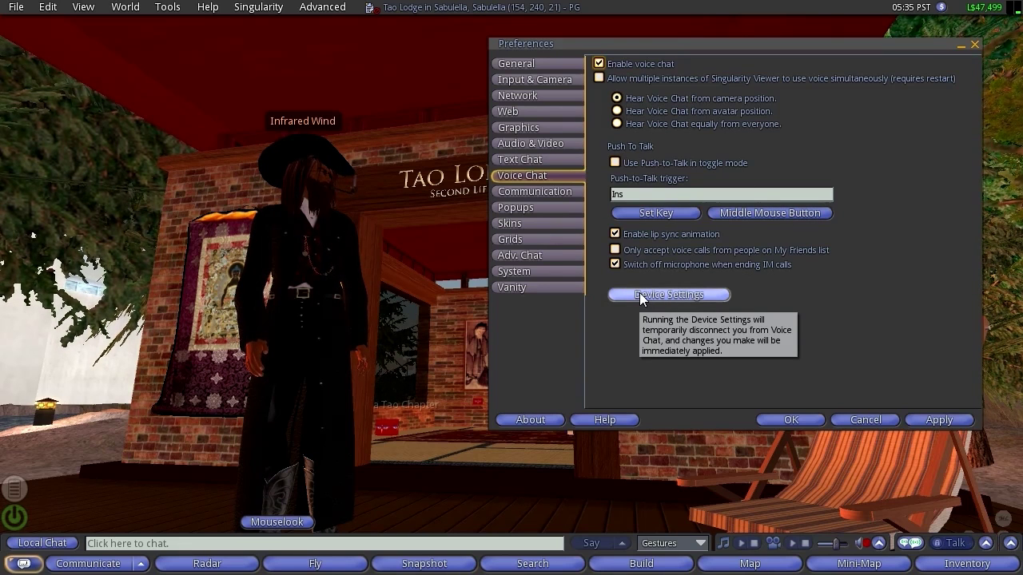
click(518, 191)
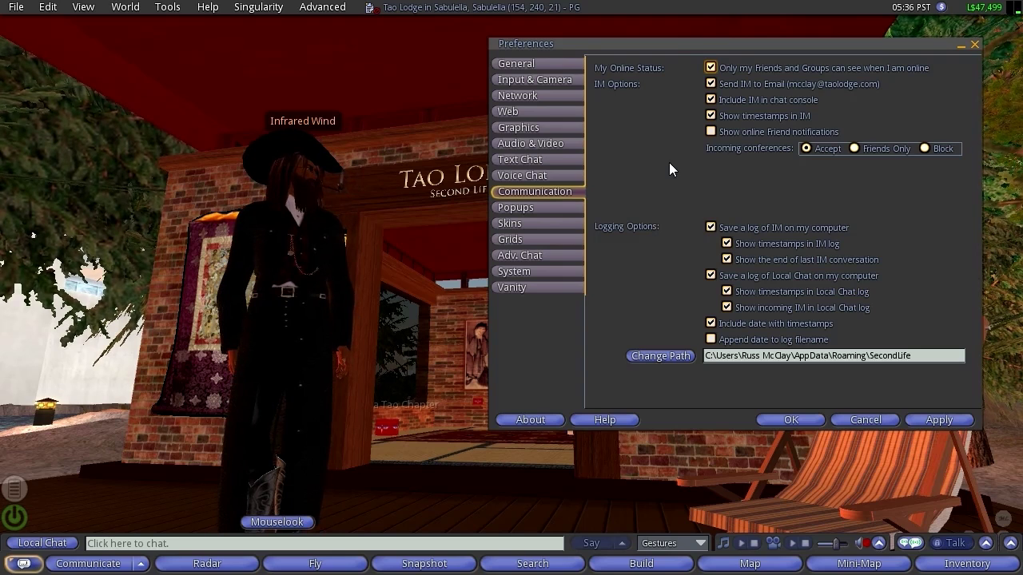
click(503, 207)
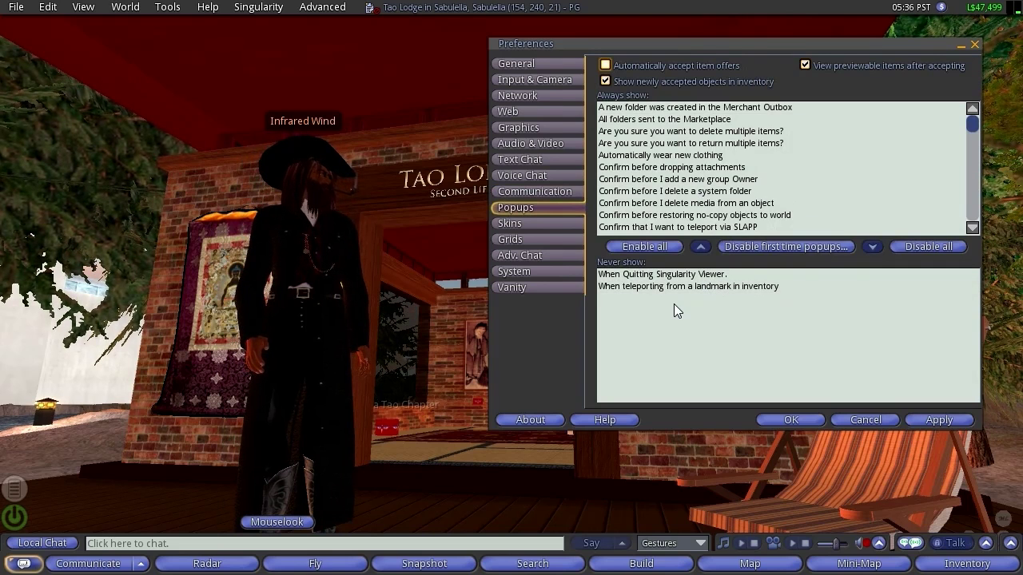
click(569, 227)
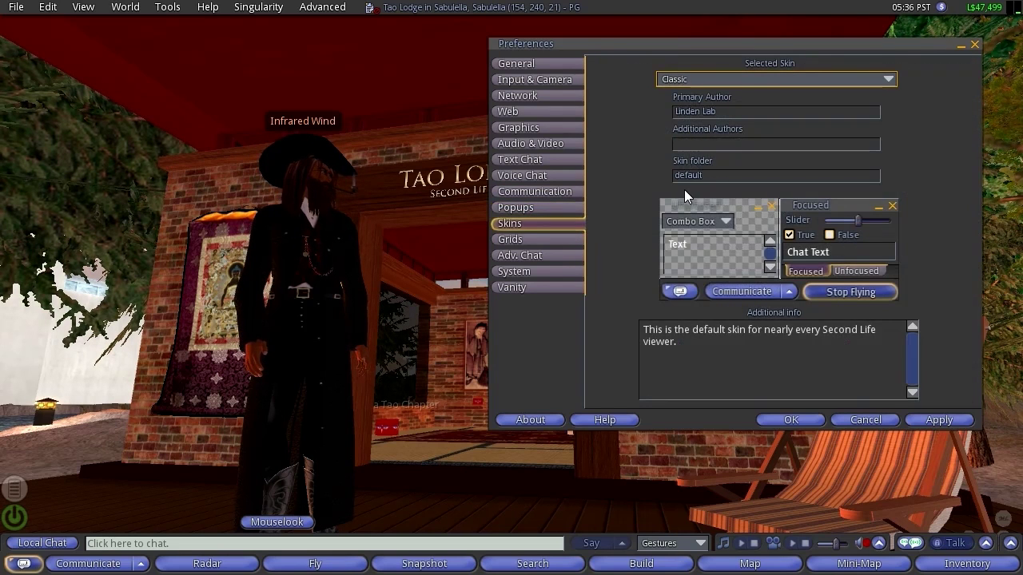
click(697, 84)
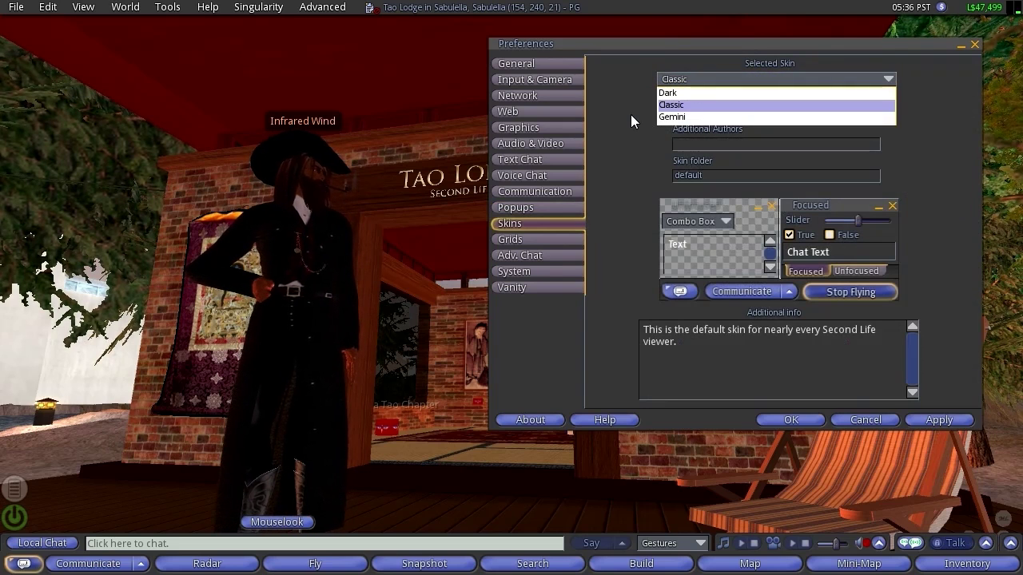
click(628, 139)
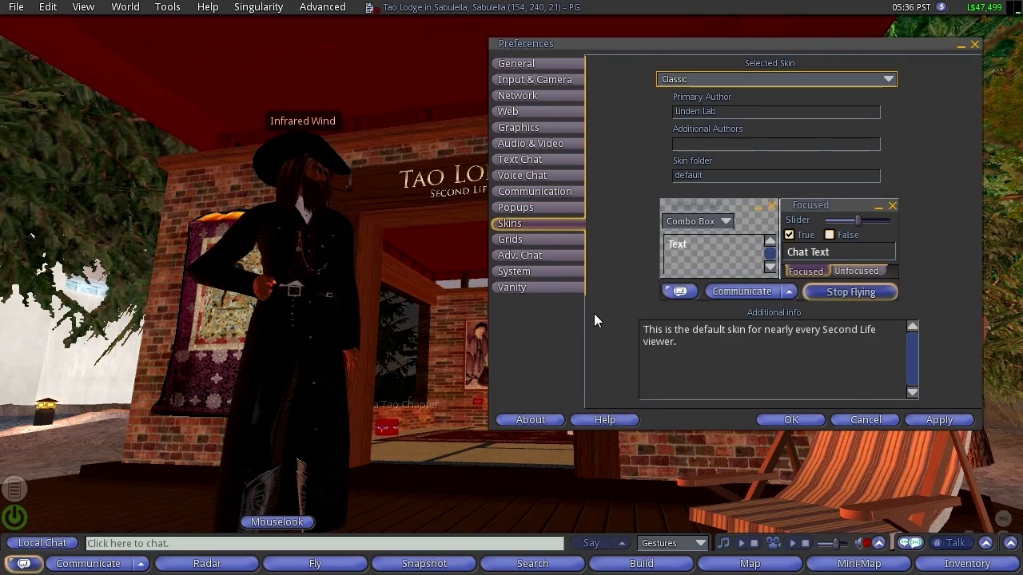
click(515, 239)
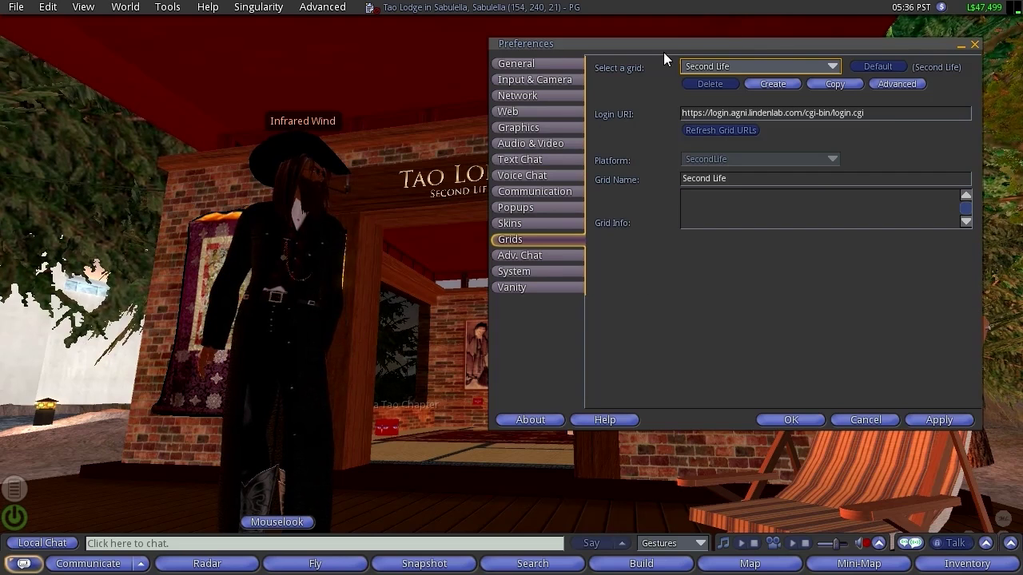
Examine the advanced chat preferences for Chat/IM, Chat UI, Autoresponse, Spam and Text Options
click(521, 256)
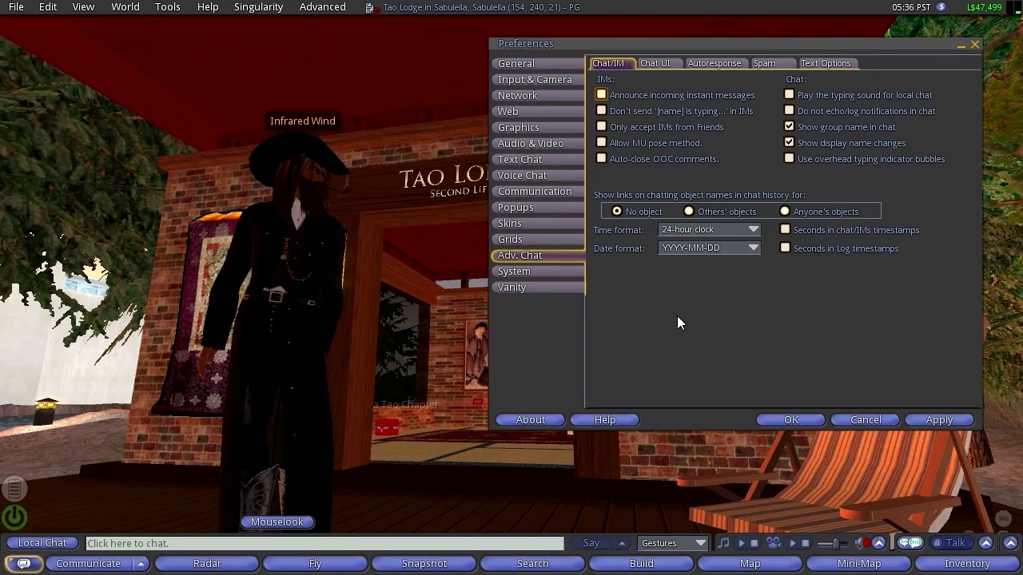
click(652, 65)
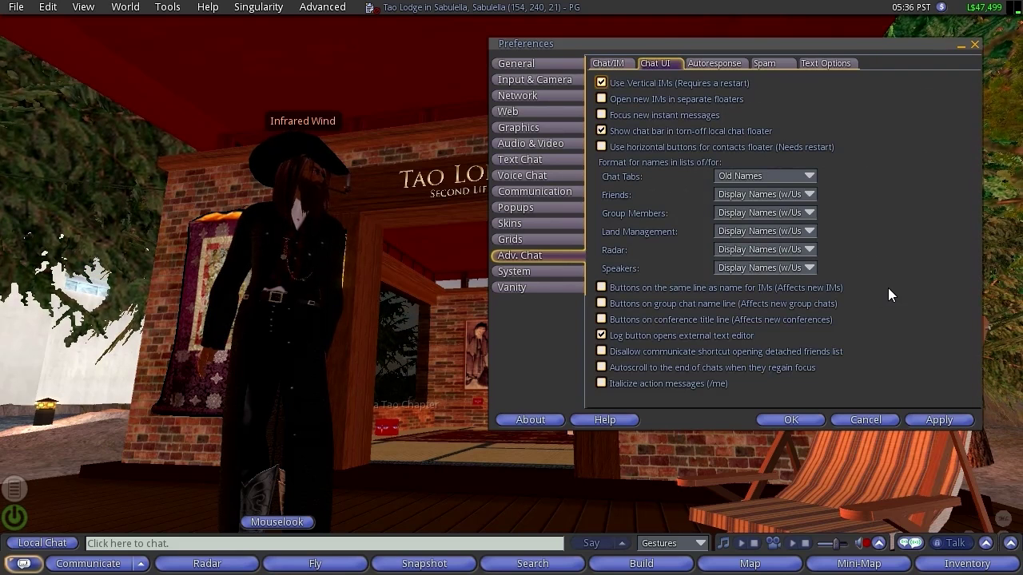
click(695, 62)
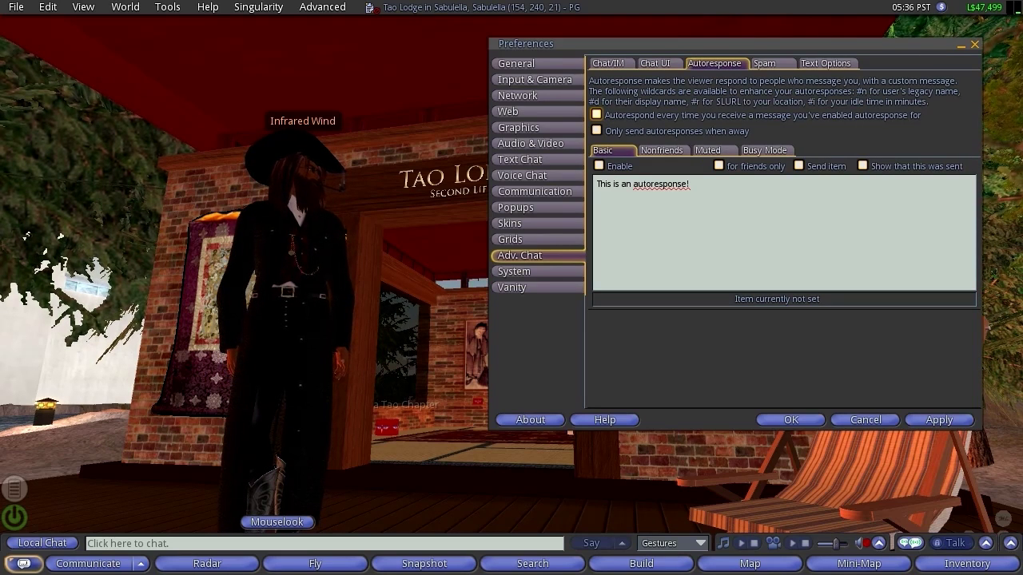
click(784, 61)
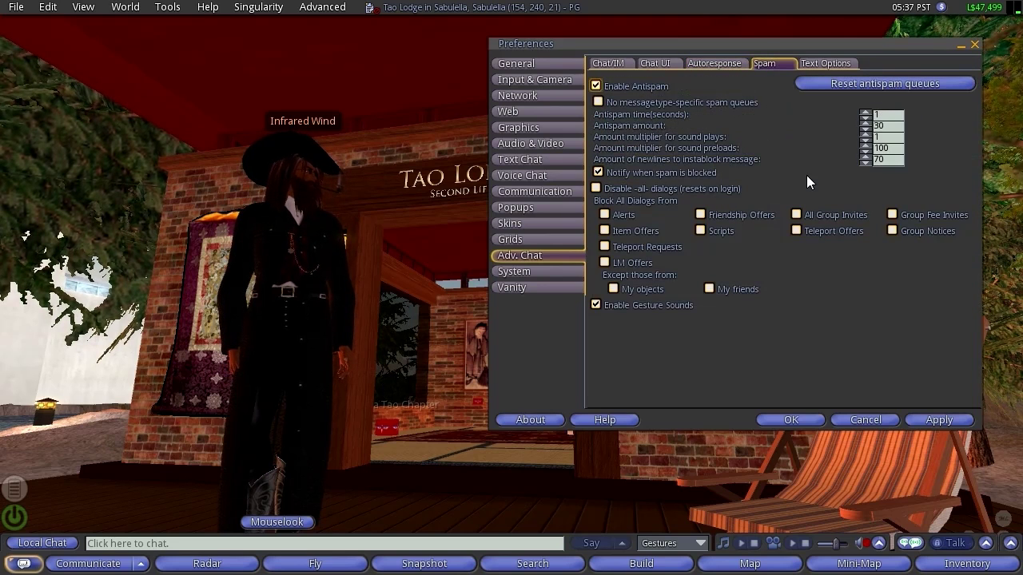
click(822, 64)
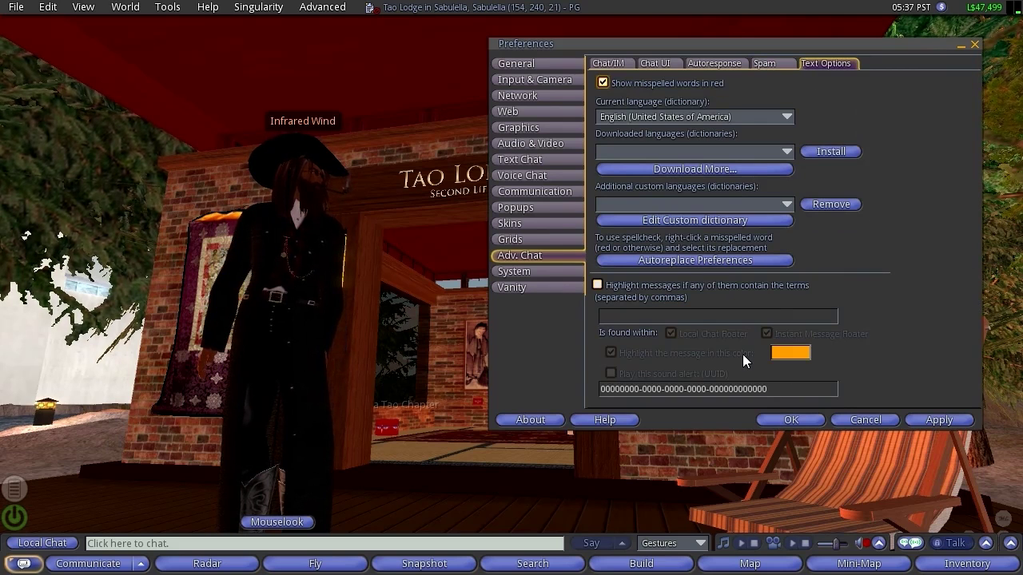
Review the general System preferences and dismiss the preferences window without saving
click(523, 271)
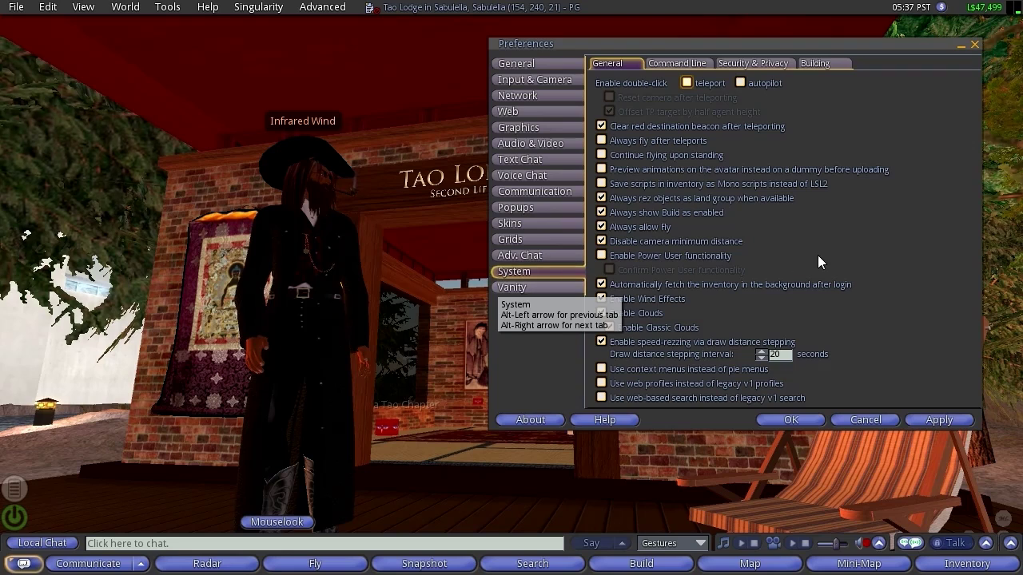
click(858, 417)
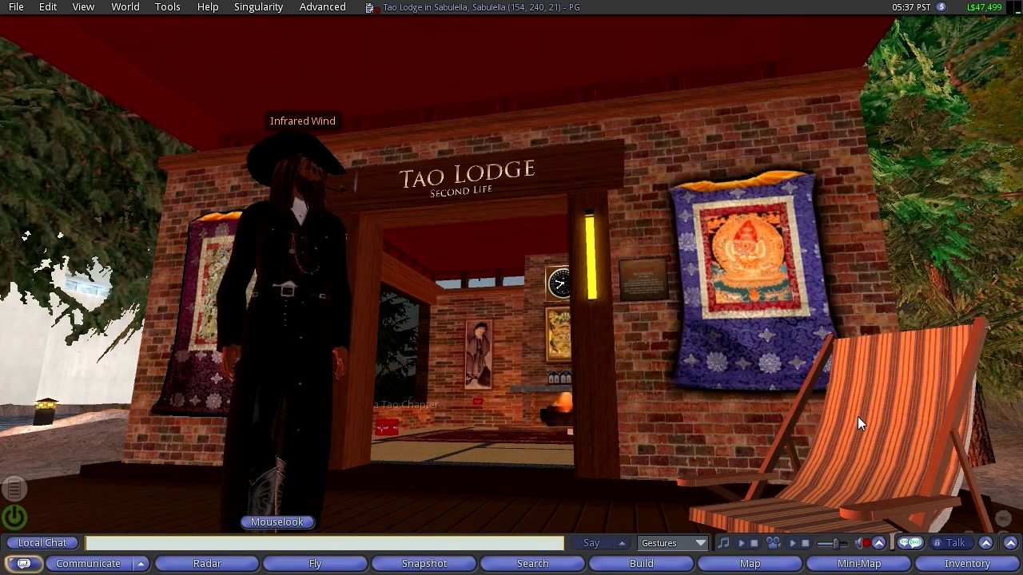